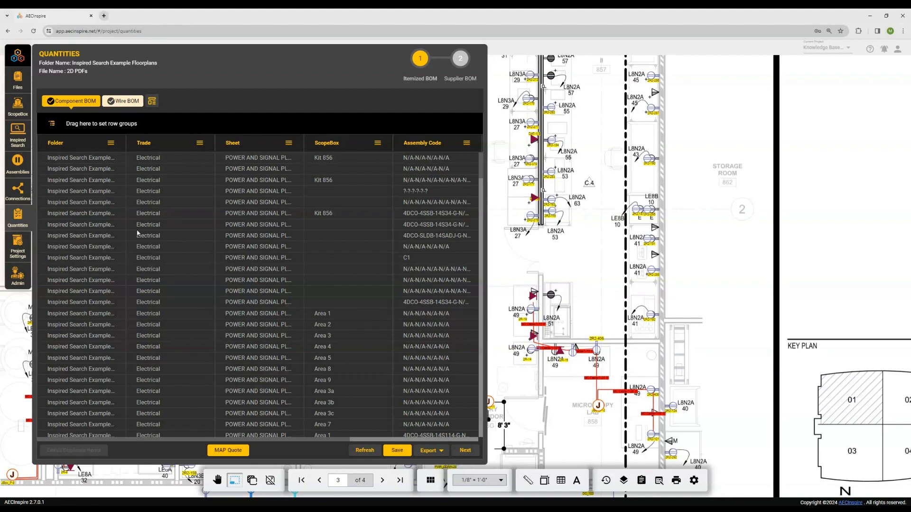
- Review the itemized component quantities and the file folders, and check the filter options of the Folder column
scroll(138, 233, down, 4)
scroll(139, 235, up, 5)
click(17, 79)
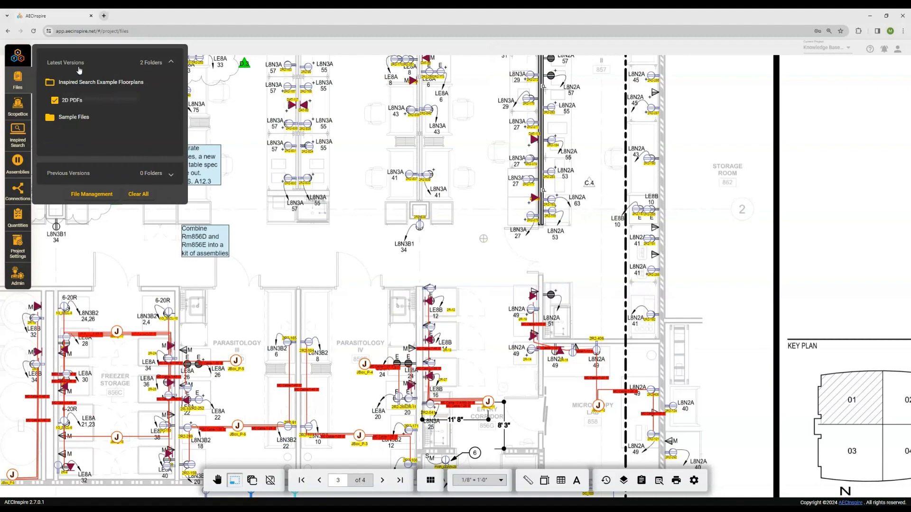
click(23, 219)
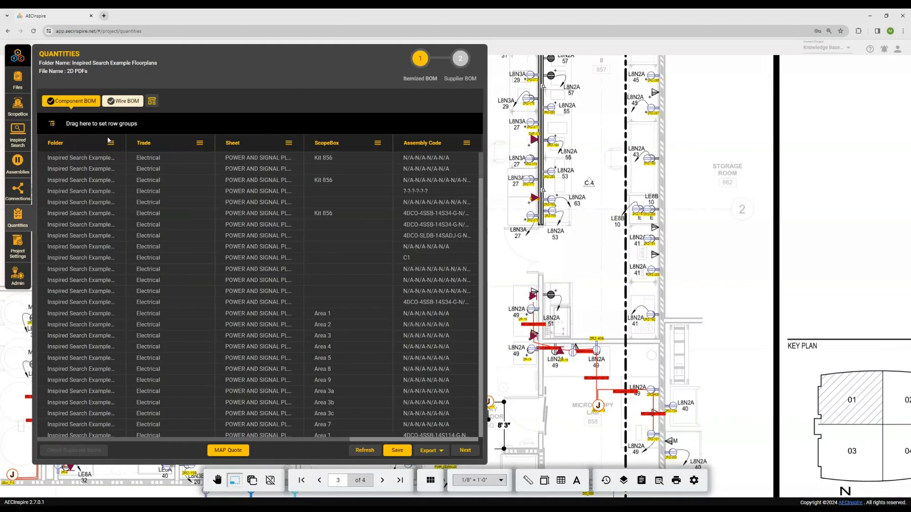
click(111, 143)
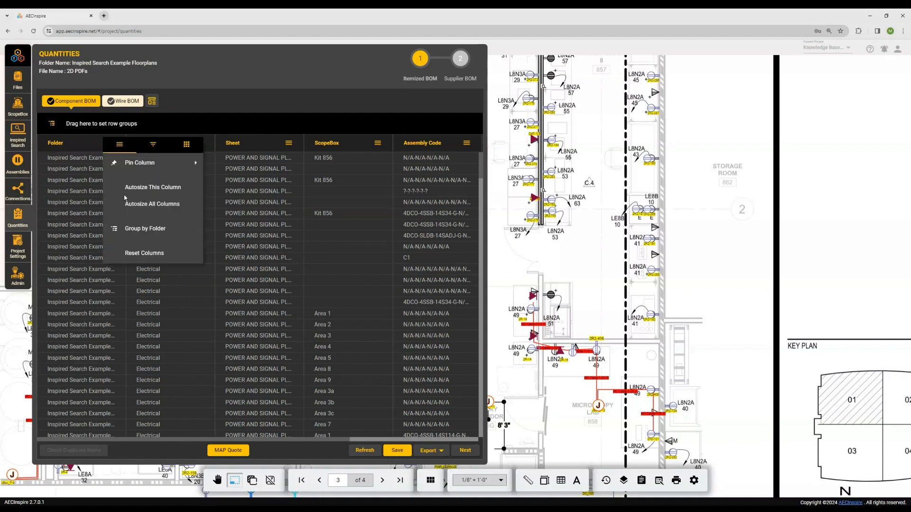
click(152, 145)
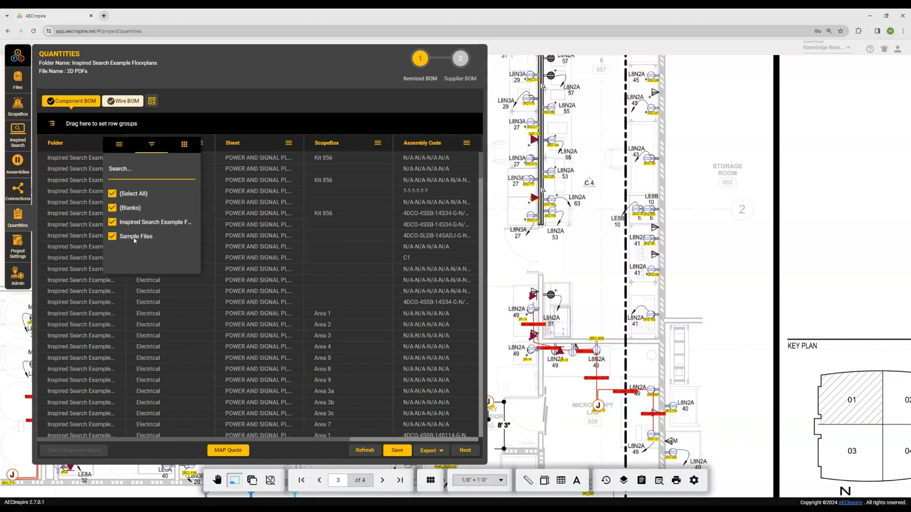
click(238, 91)
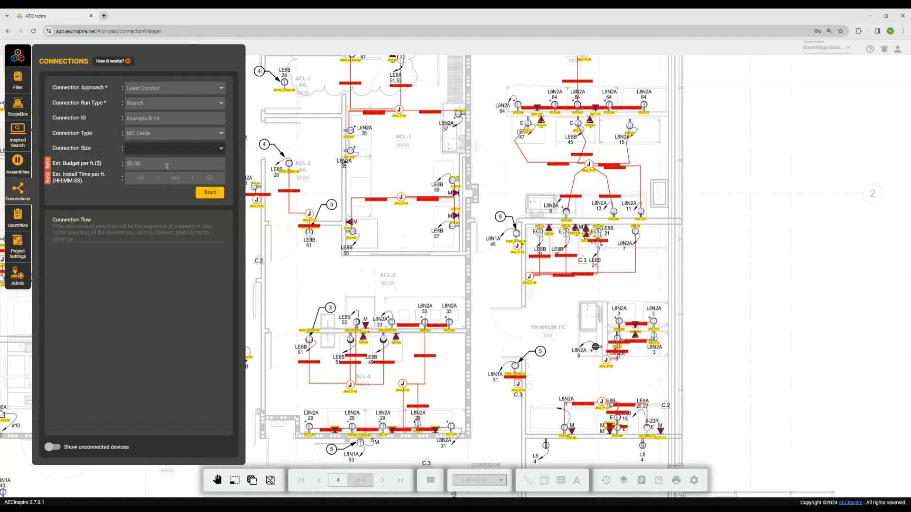
- Examine the estimated budget and install time columns in the properties table of all connections
click(22, 191)
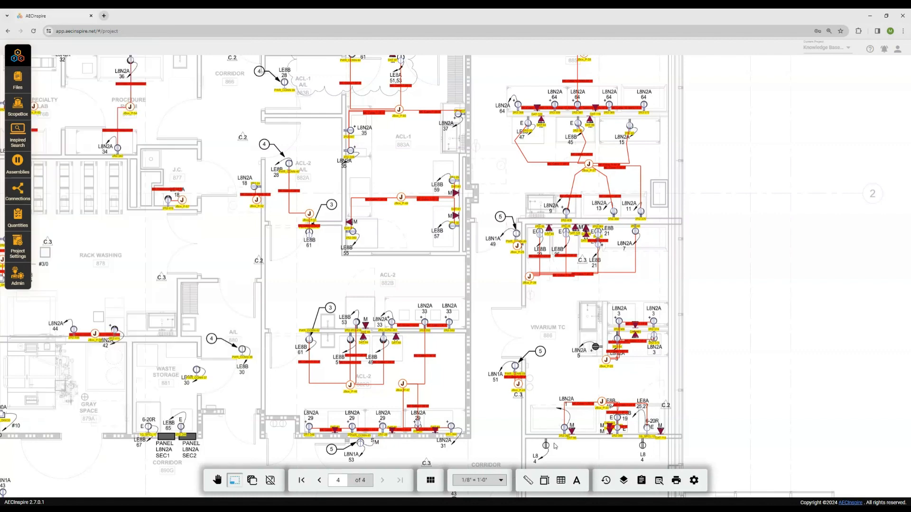
click(660, 481)
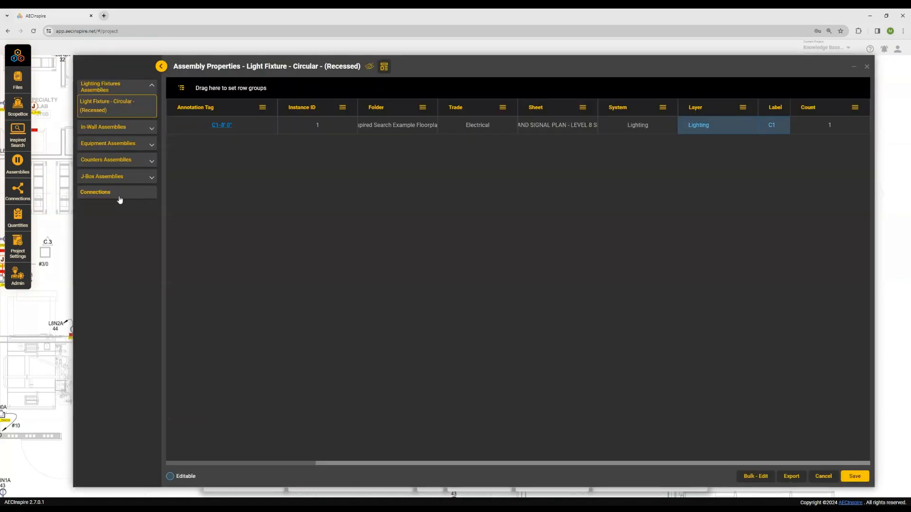
click(119, 199)
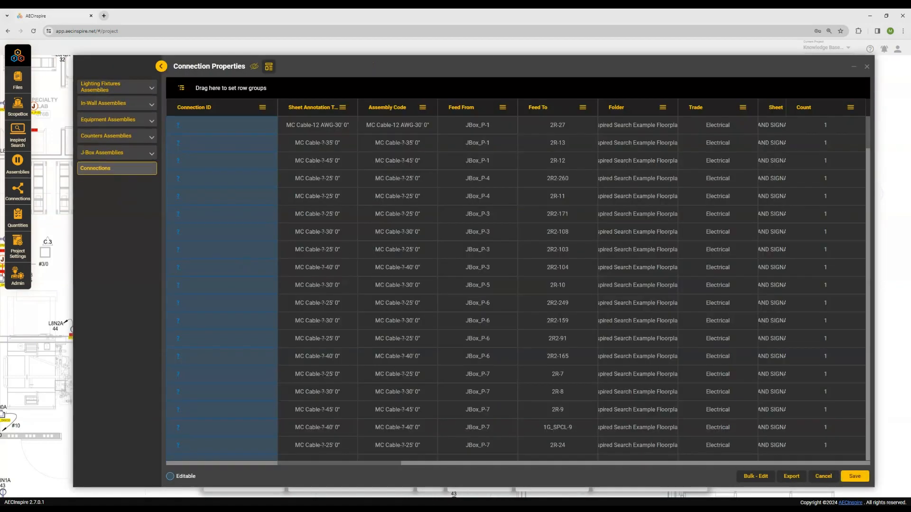
drag(400, 464, 784, 463)
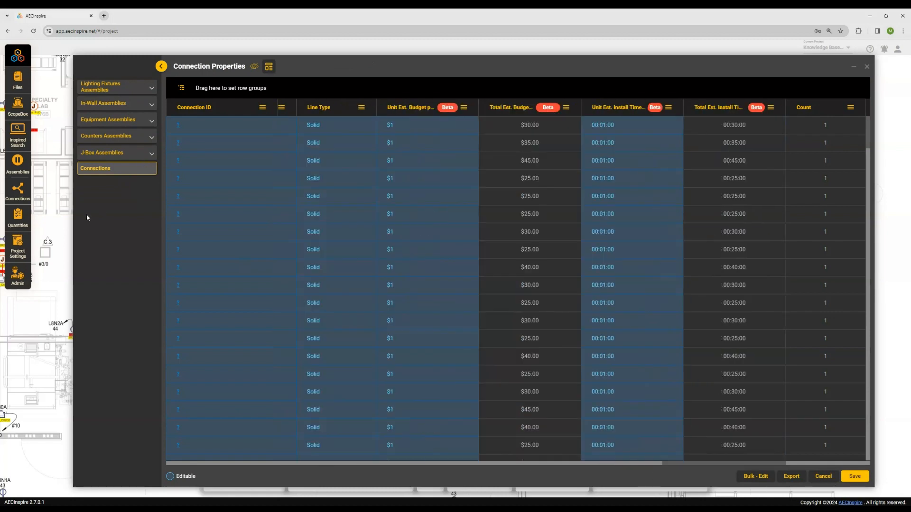
click(867, 66)
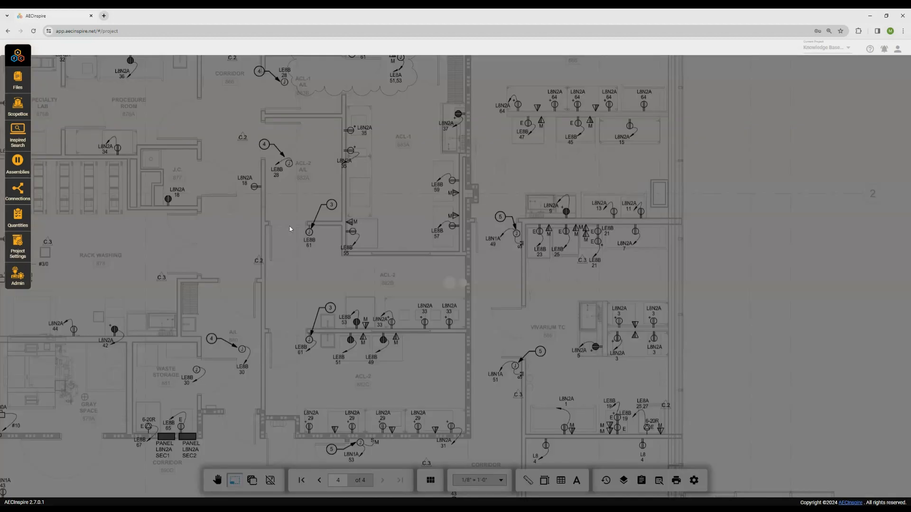
- Apply the saved template "Time and Money By Sheet" to the component quantities and look through the resulting table
click(17, 217)
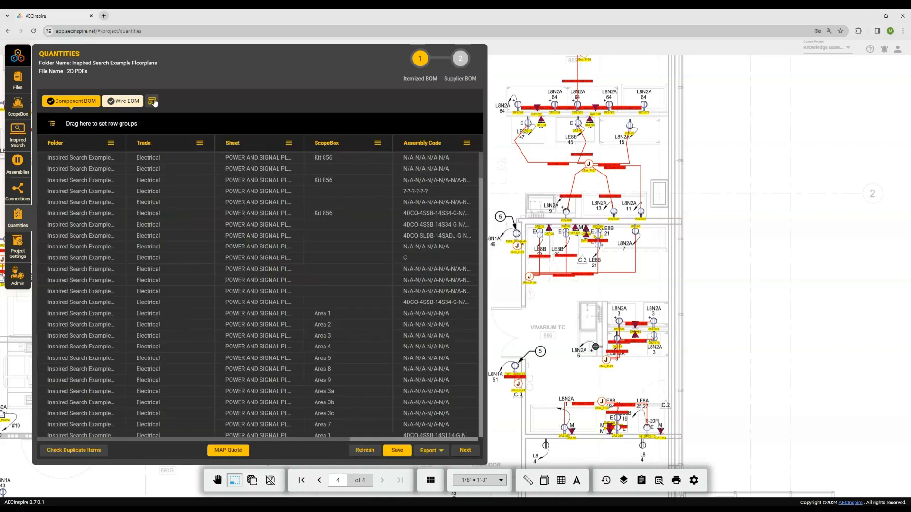
click(152, 101)
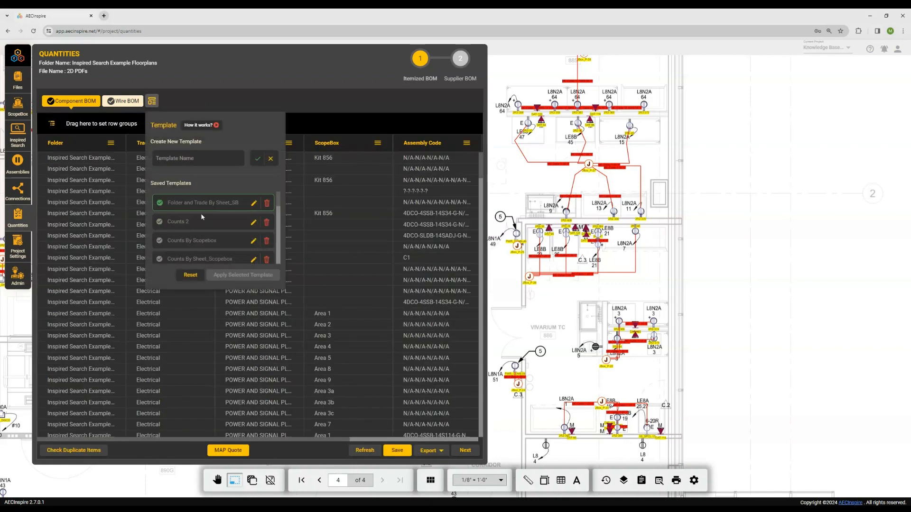
scroll(201, 217, down, 5)
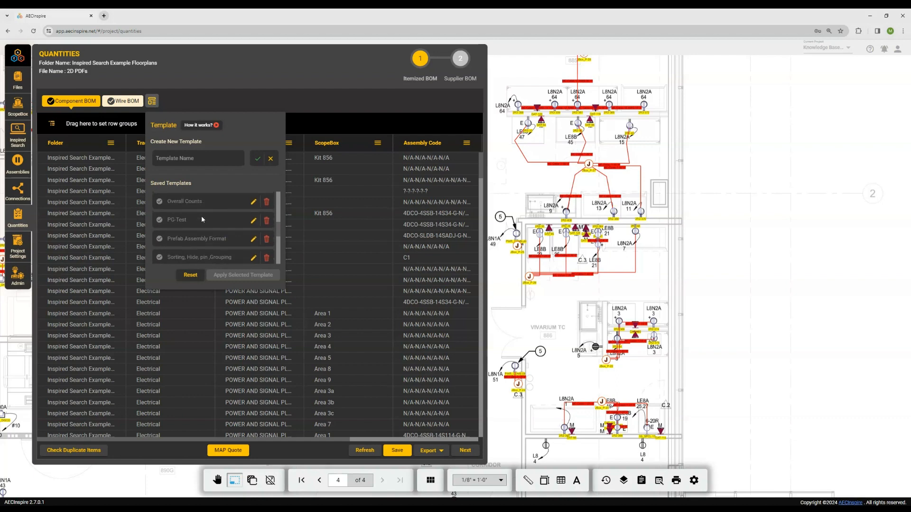
scroll(201, 217, down, 3)
click(200, 215)
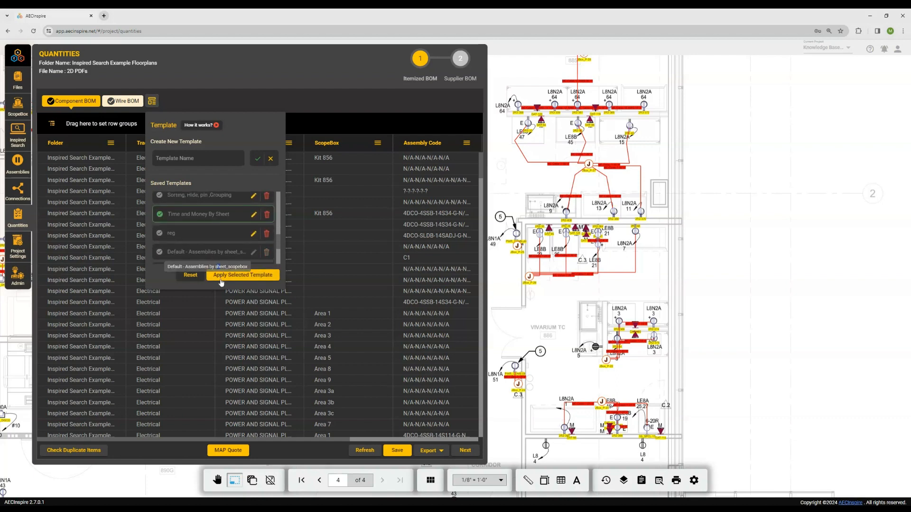
click(221, 276)
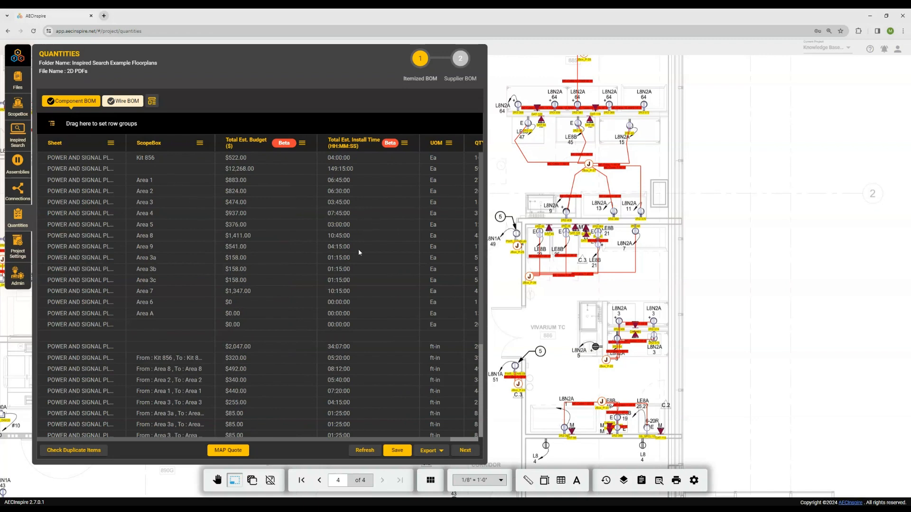
scroll(357, 292, down, 3)
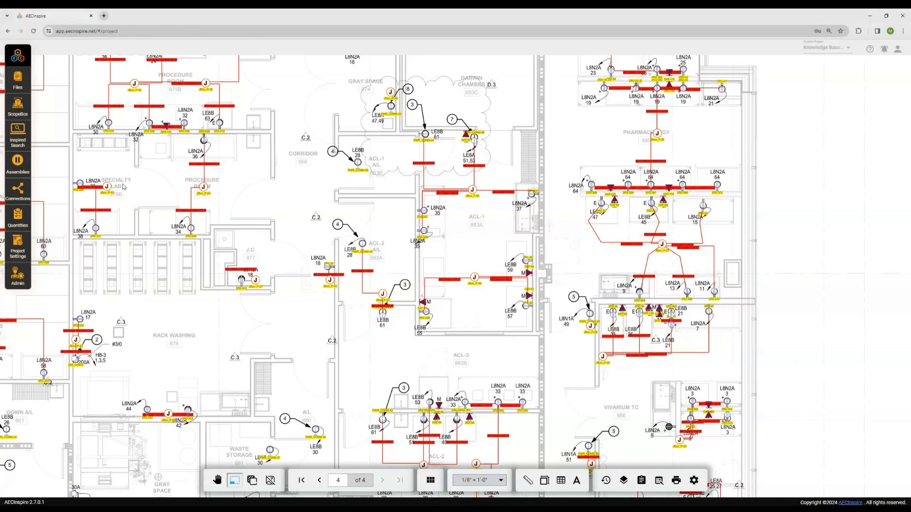
- Look through the Connections, Inspired Search and Assemblies tools and play the "How it works" video on assembly placement
click(18, 190)
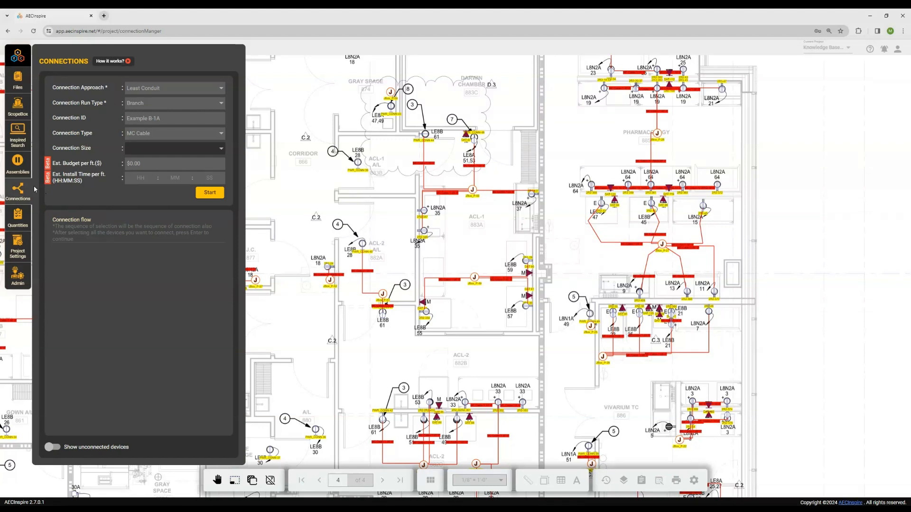
click(17, 136)
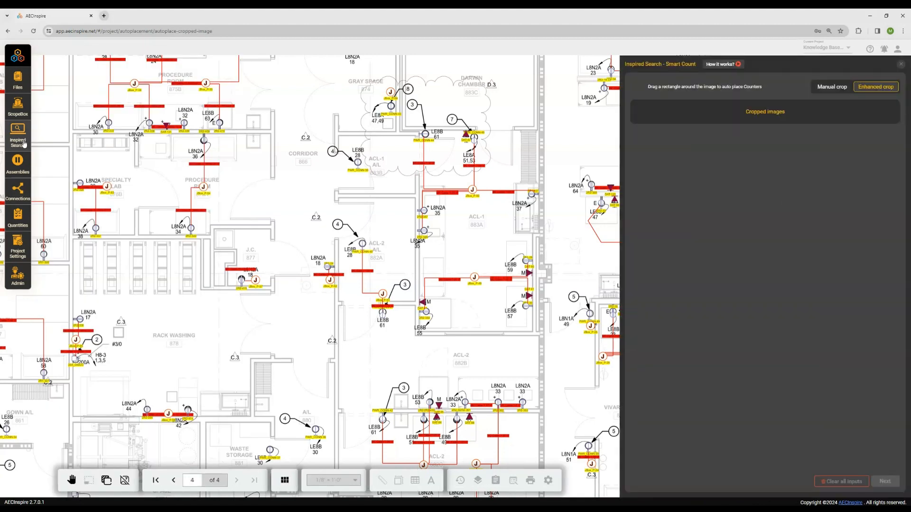
click(15, 164)
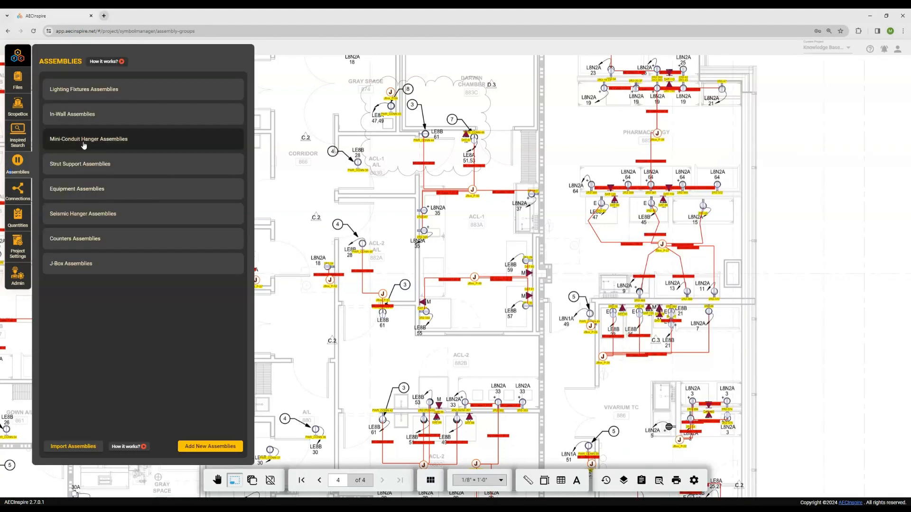
click(116, 63)
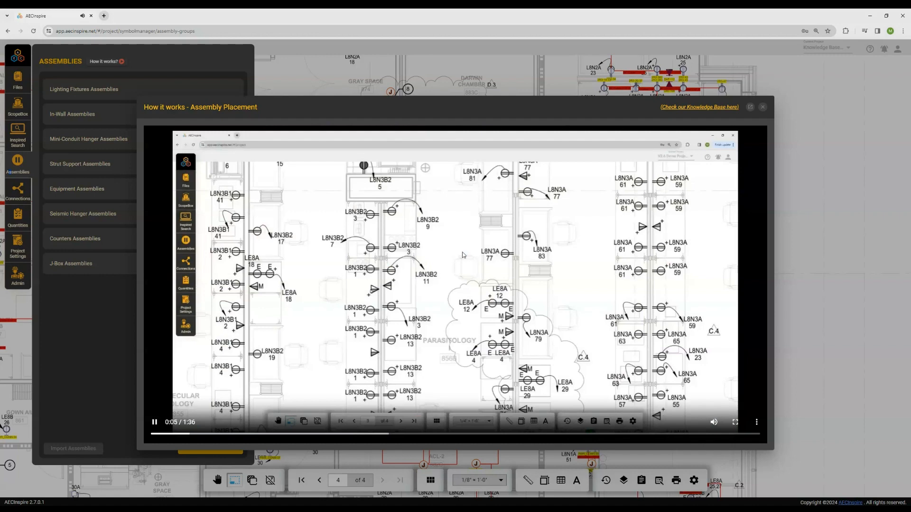
click(478, 253)
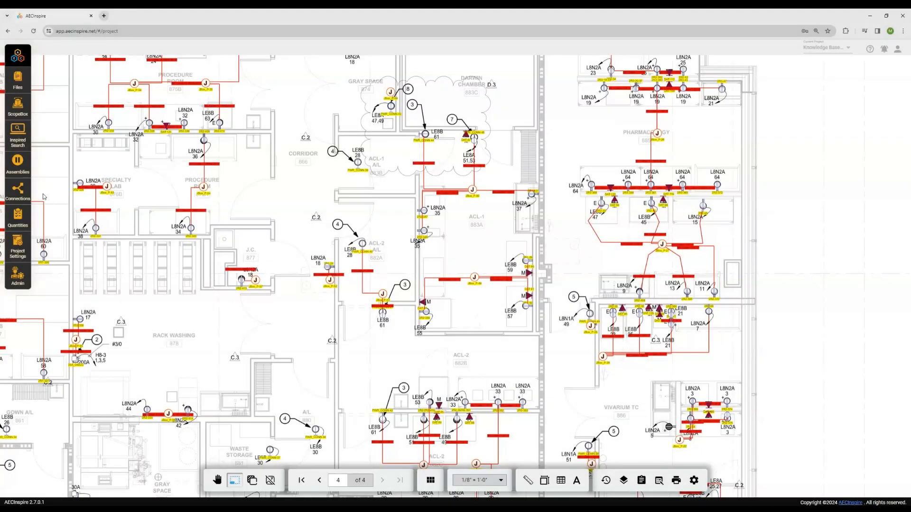
- Apply the saved "Default - Time and Cost by sheet" template to the component quantities
click(17, 222)
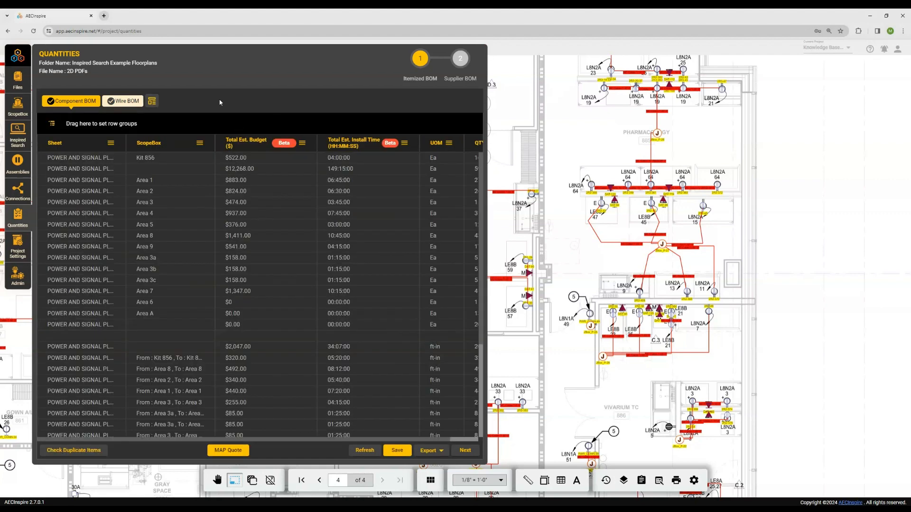
click(152, 101)
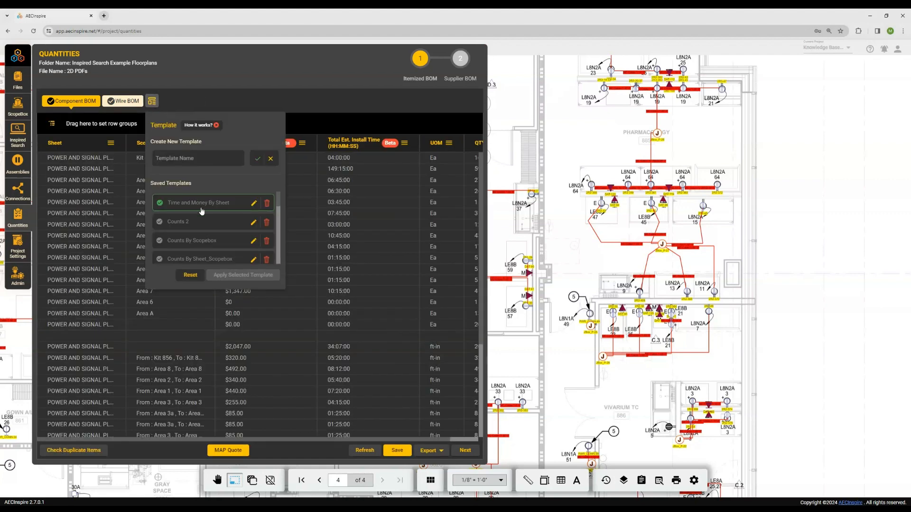
scroll(202, 211, down, 1)
scroll(202, 211, up, 3)
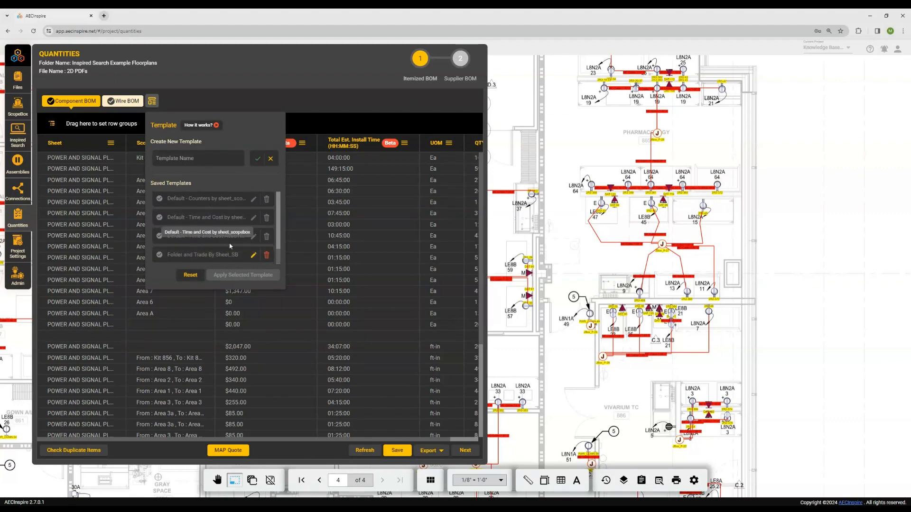
click(231, 218)
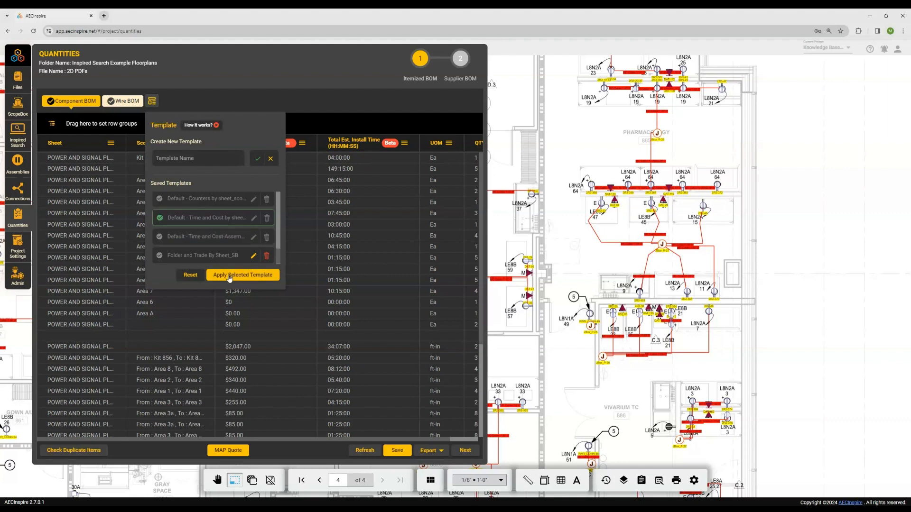
click(229, 275)
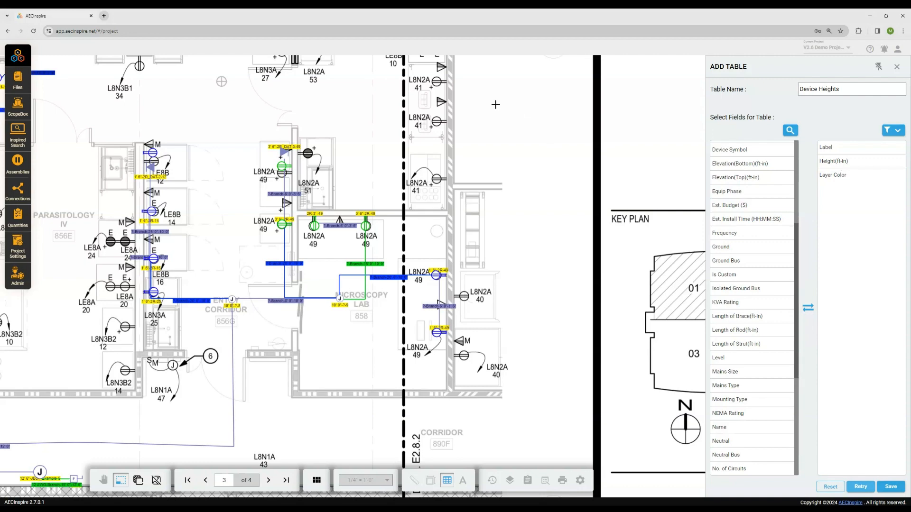
- Place the Device Heights table with the Label, Height(ft-in) and Layer Color fields in the blank area beside the Microscopy Lab
drag(491, 101, 617, 312)
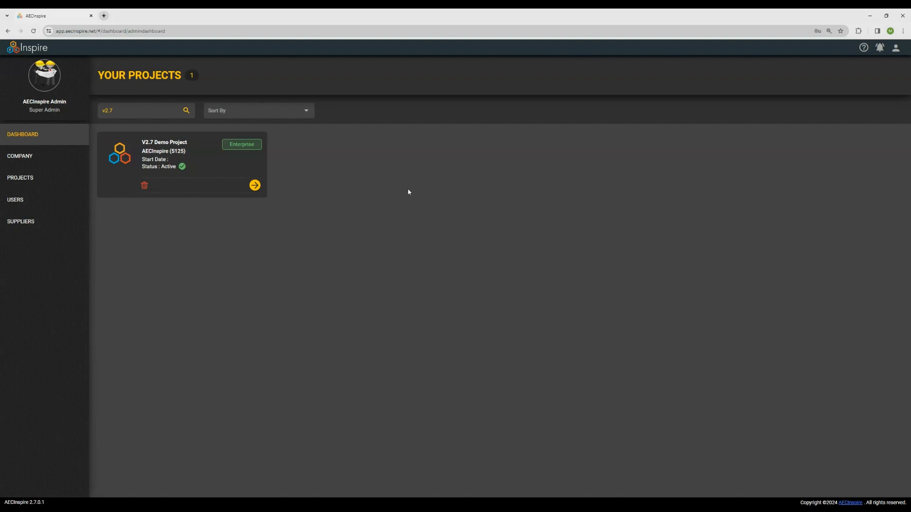
- Enter the V2.7 Demo Project and turn off email notifications for File Added/ Deleted
click(255, 185)
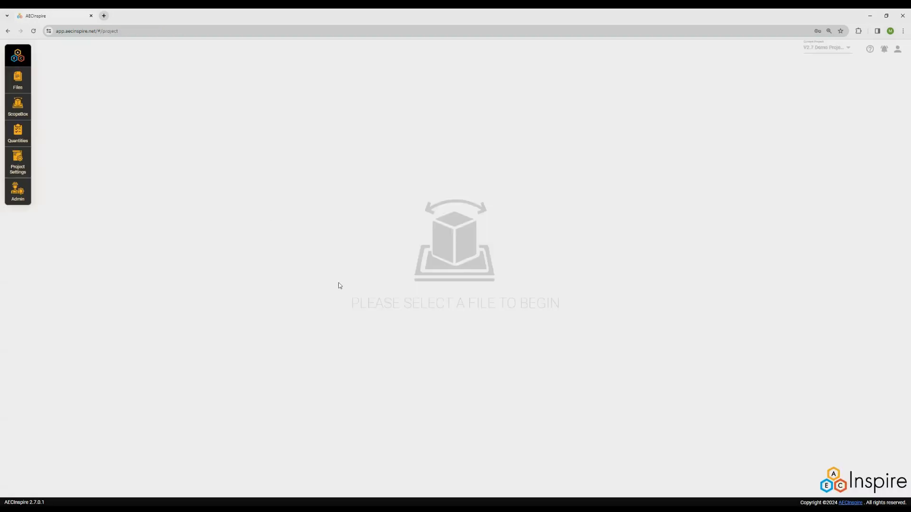
click(884, 49)
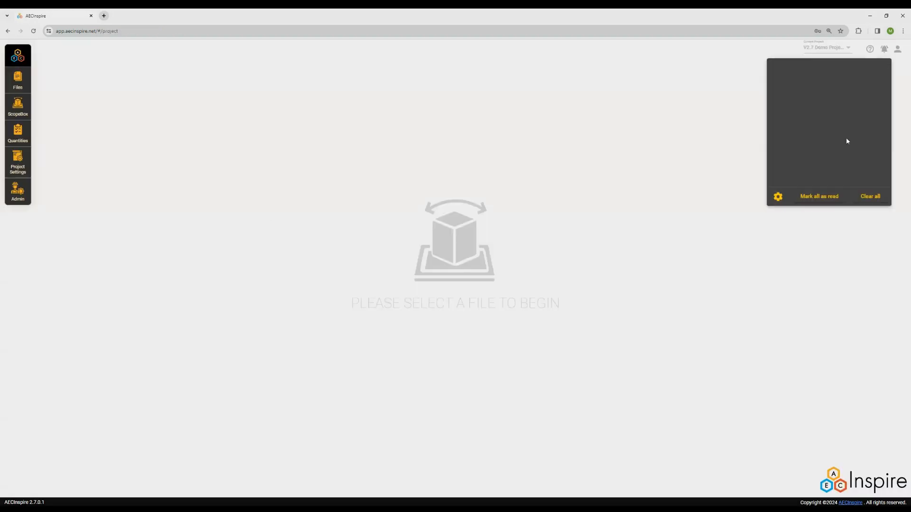
click(779, 197)
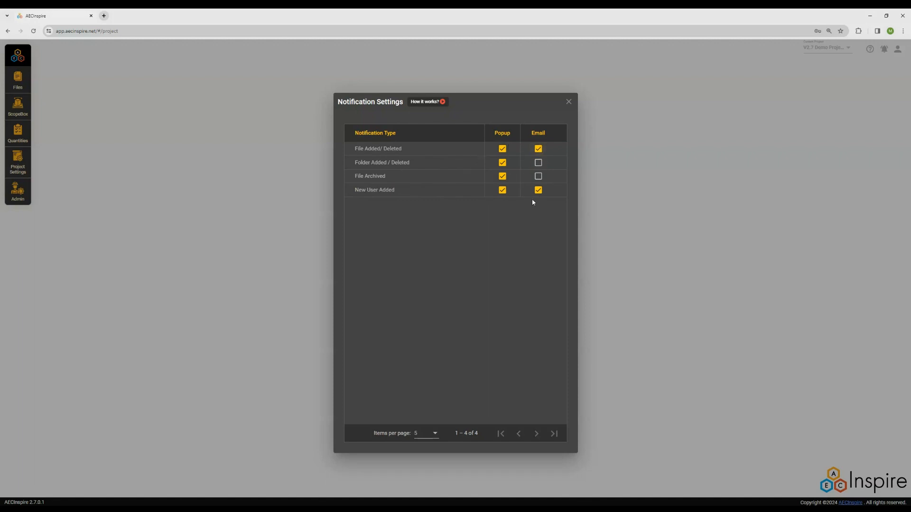
click(538, 149)
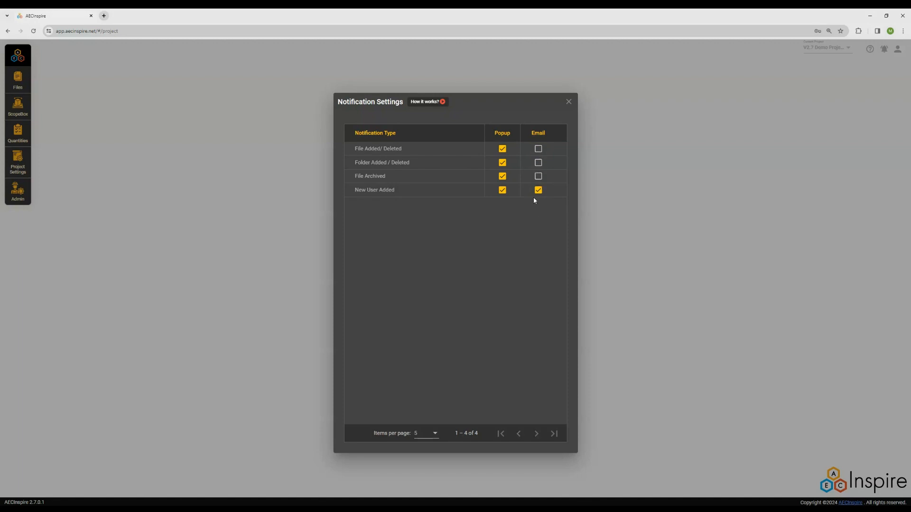